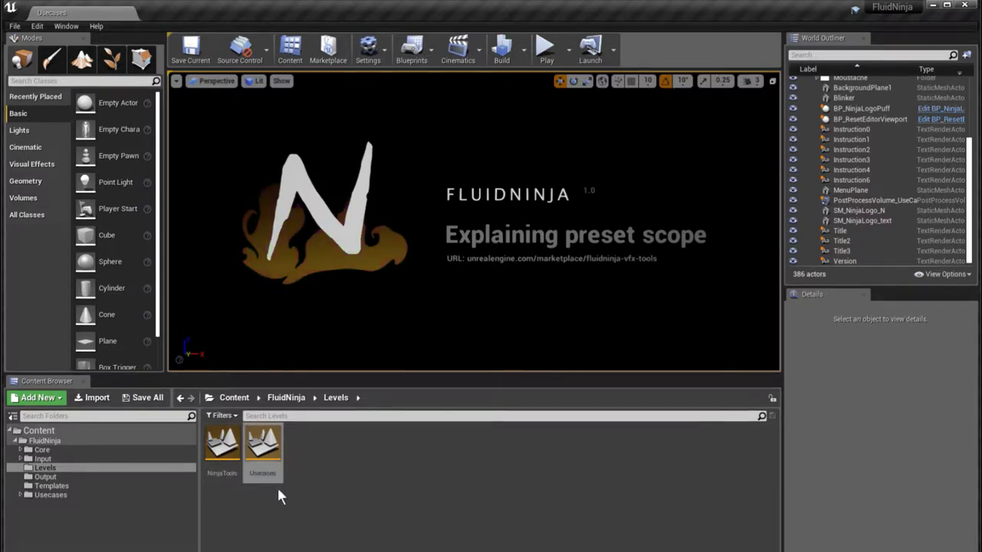
- Open the NinjaTools level and show the contents of the FluidNinja Input folder
double_click(230, 451)
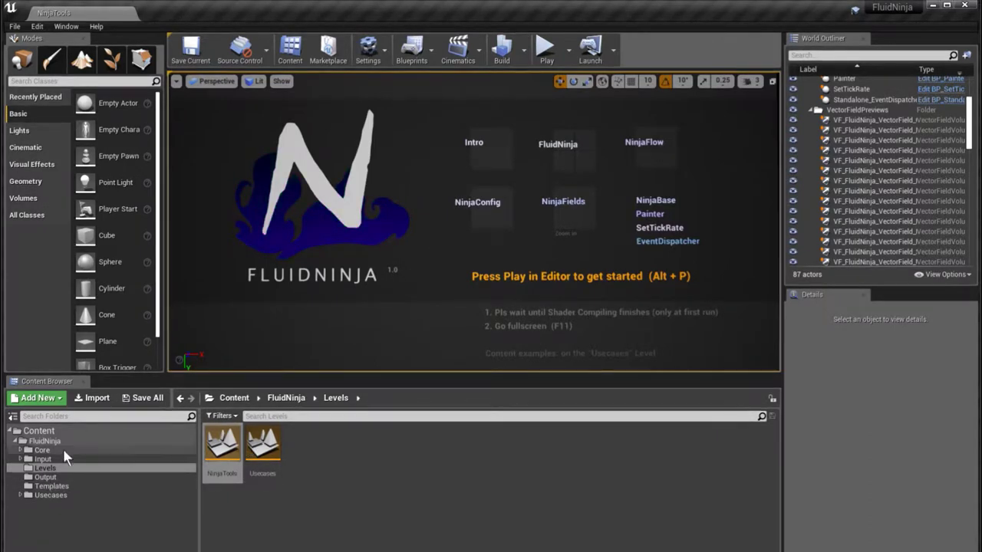
click(21, 459)
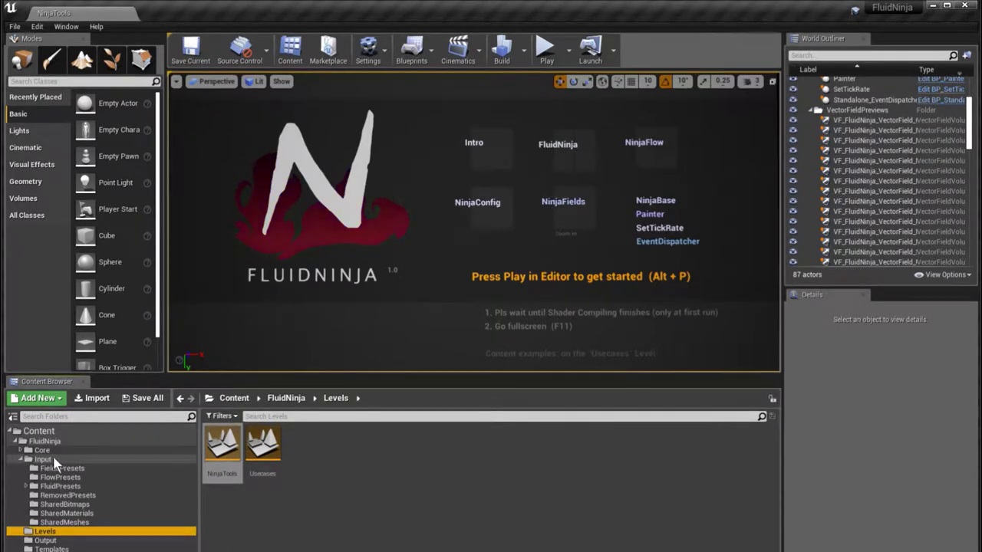
click(45, 460)
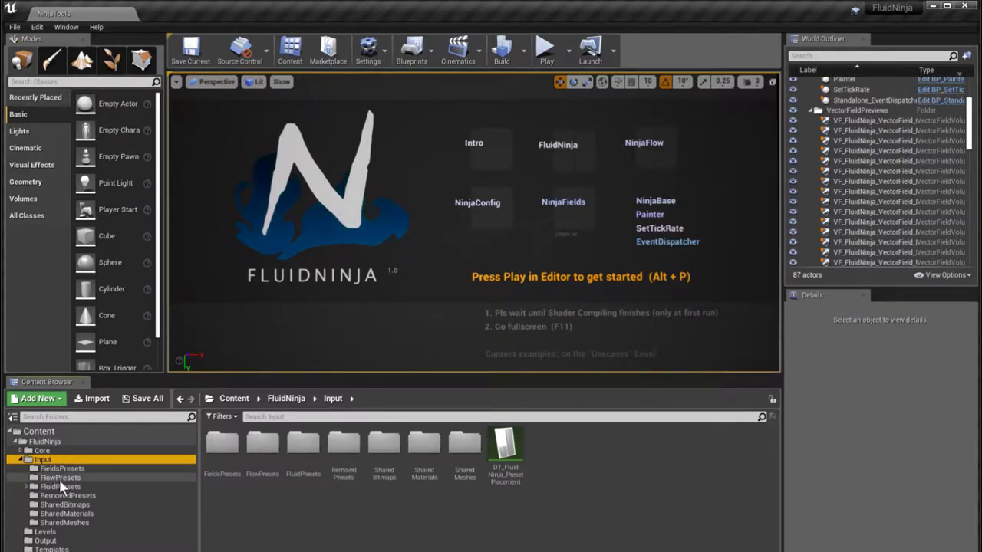
- Browse the FlowPresets, FieldsPresets and FluidPresets folders and select the DT_FluidNinja_Default data table in FluidPresets
click(54, 478)
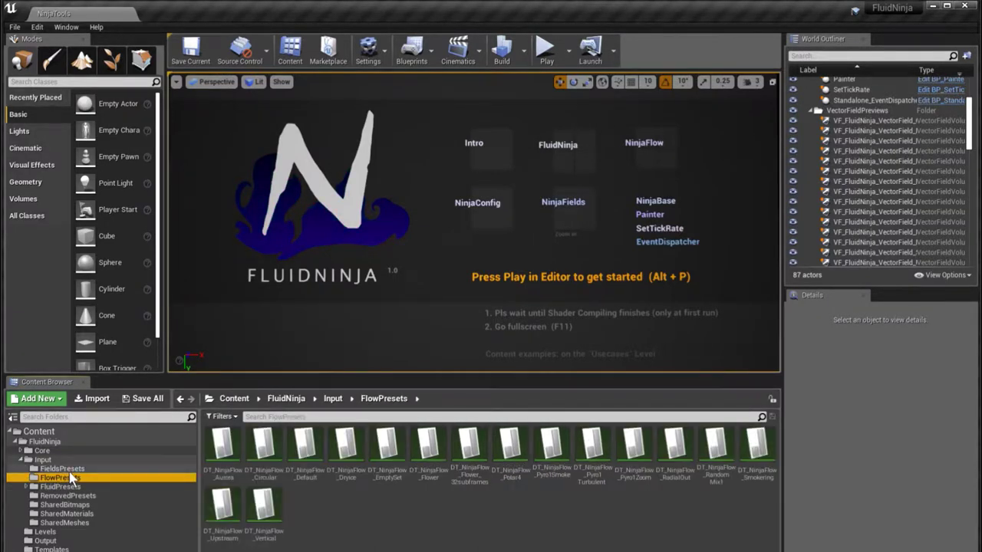
key(Up)
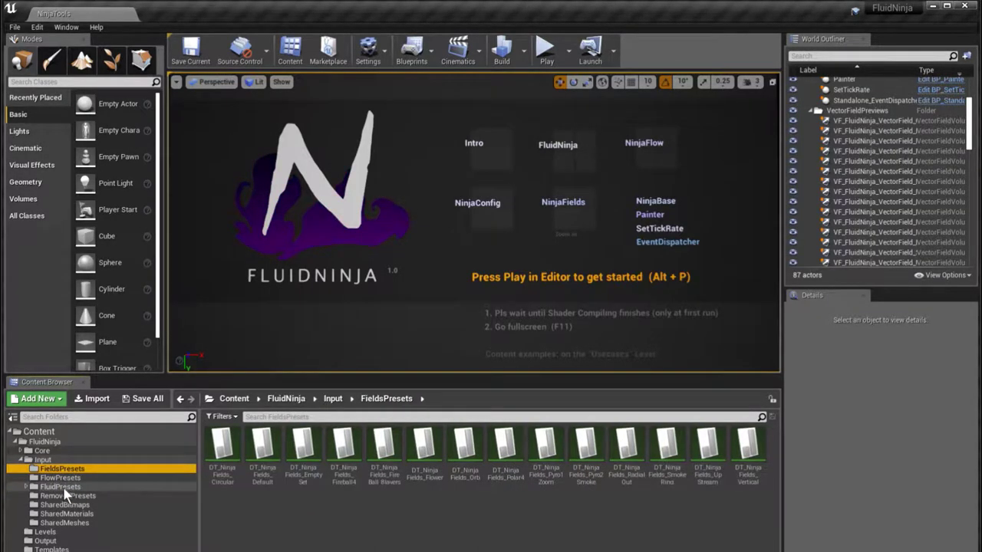
click(61, 487)
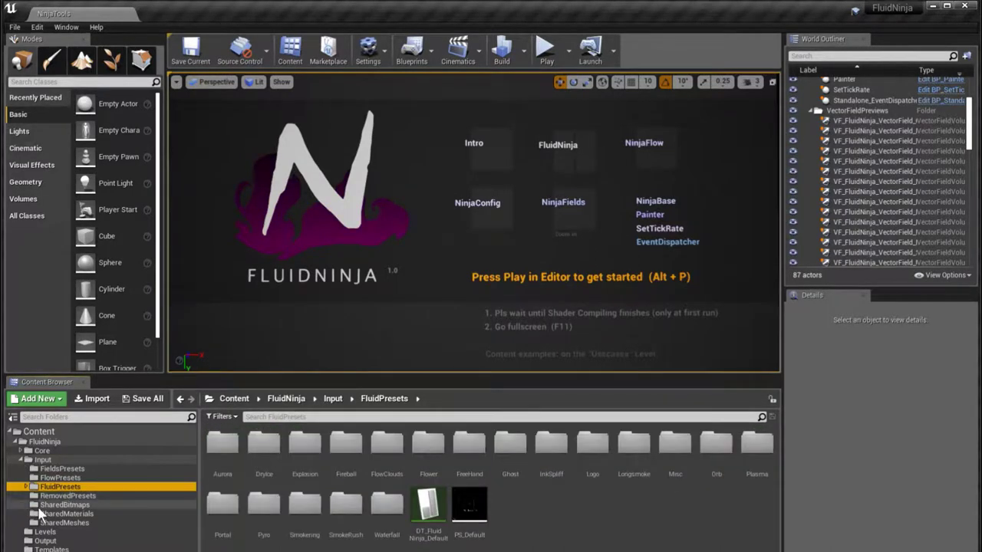
click(27, 488)
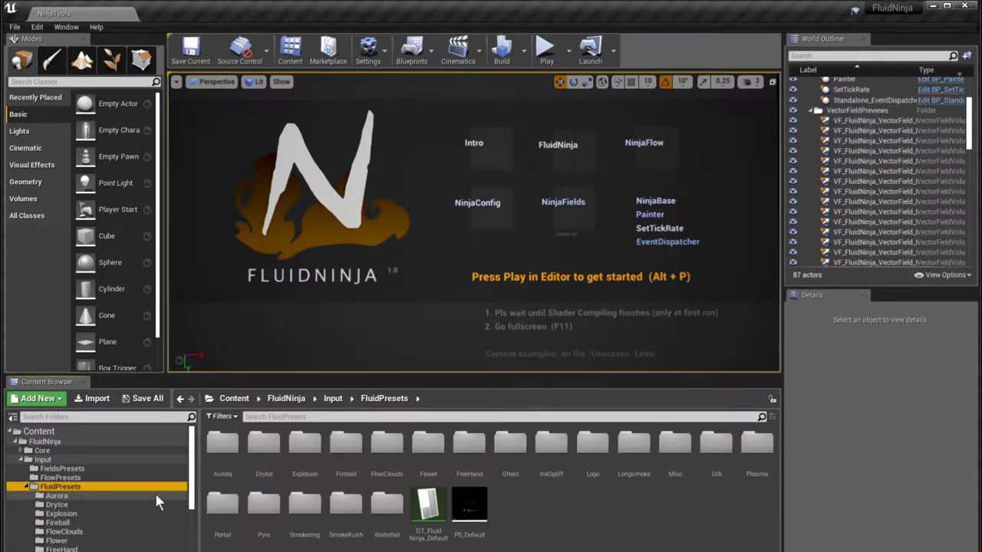
scroll(192, 498, down, 2)
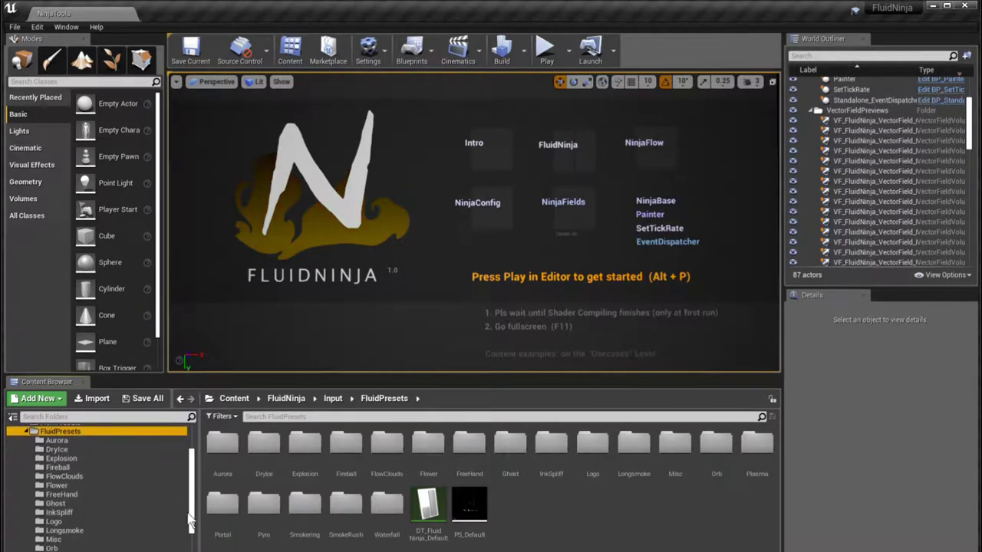
click(438, 518)
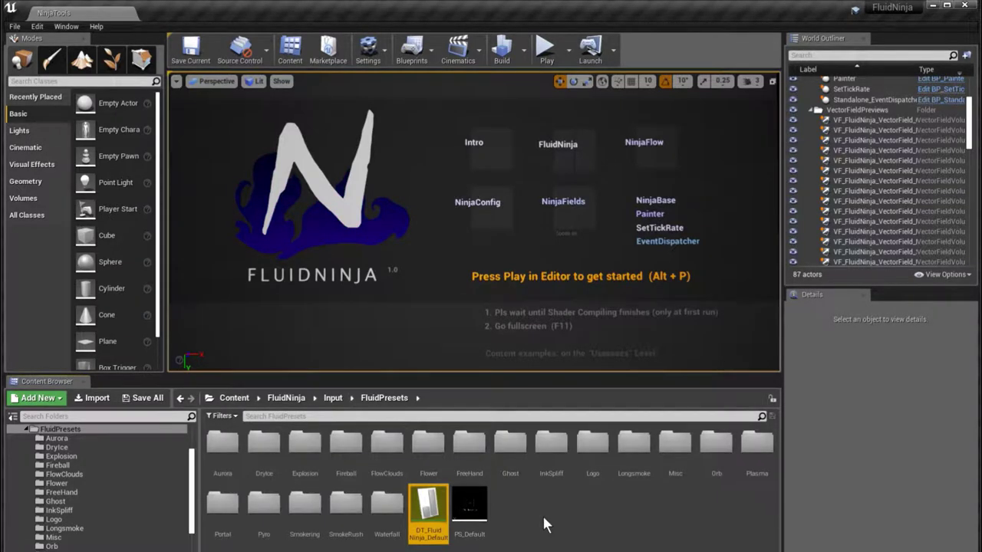
- Play the NinjaTools level in a fullscreen viewport and show page 3 of the Intro module
click(431, 351)
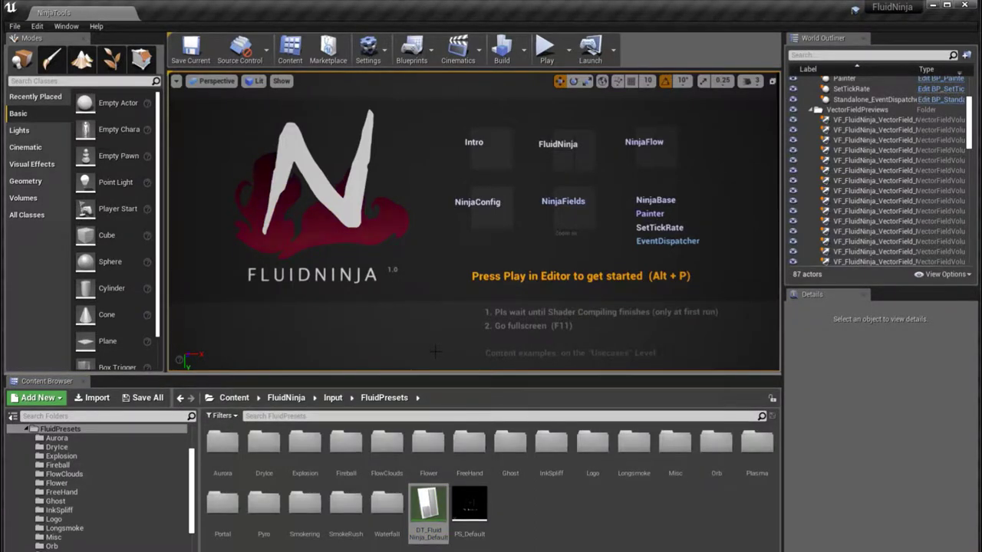
key(F11)
key(alt+p)
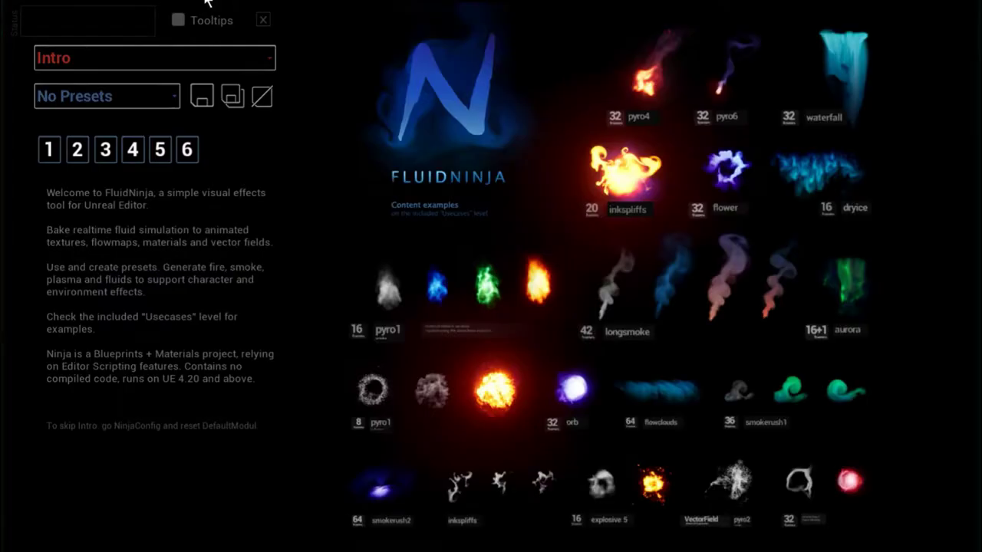
click(105, 156)
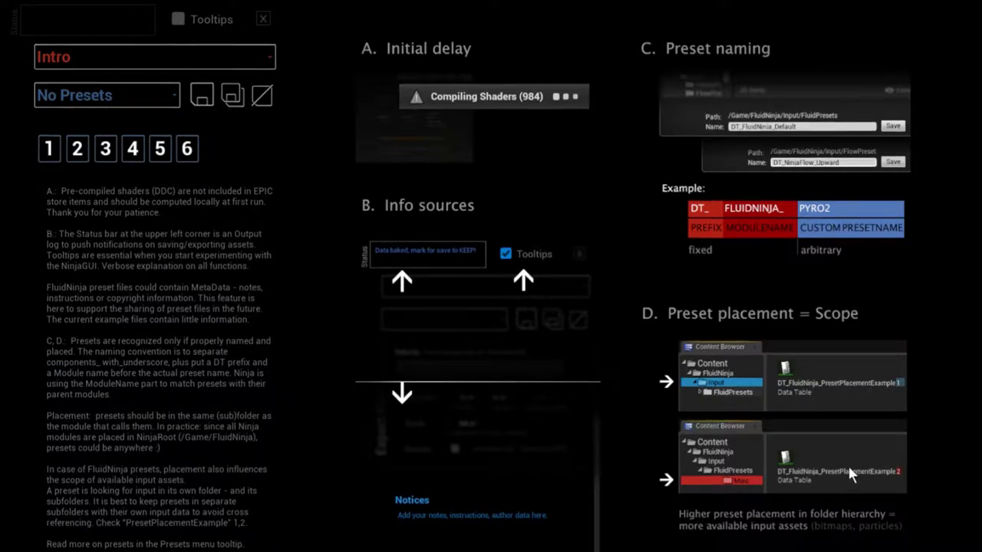
- Switch to the FluidNinja module and load the PresetPlacementExample1 preset
click(98, 62)
click(76, 80)
click(168, 97)
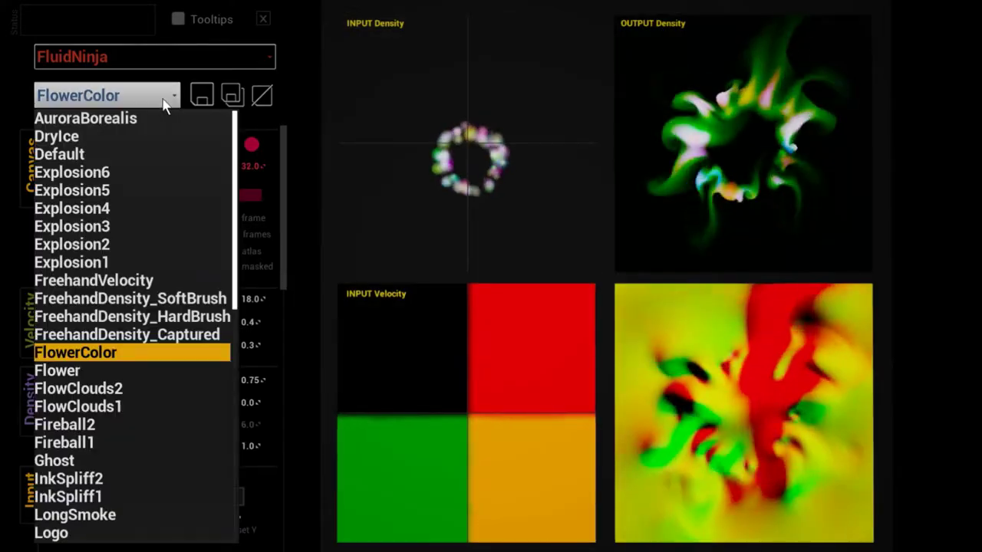
scroll(238, 269, down, 3)
drag(238, 269, 251, 383)
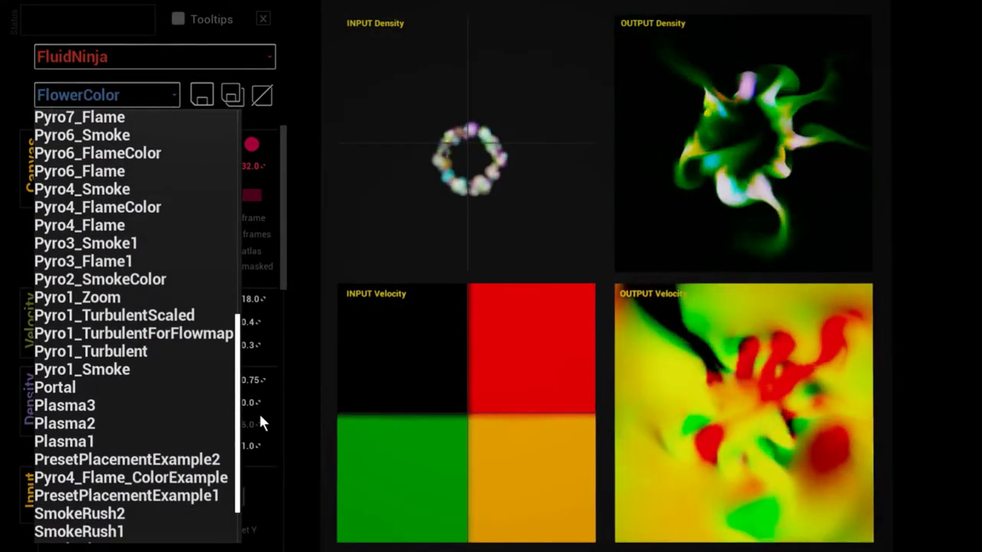
click(196, 497)
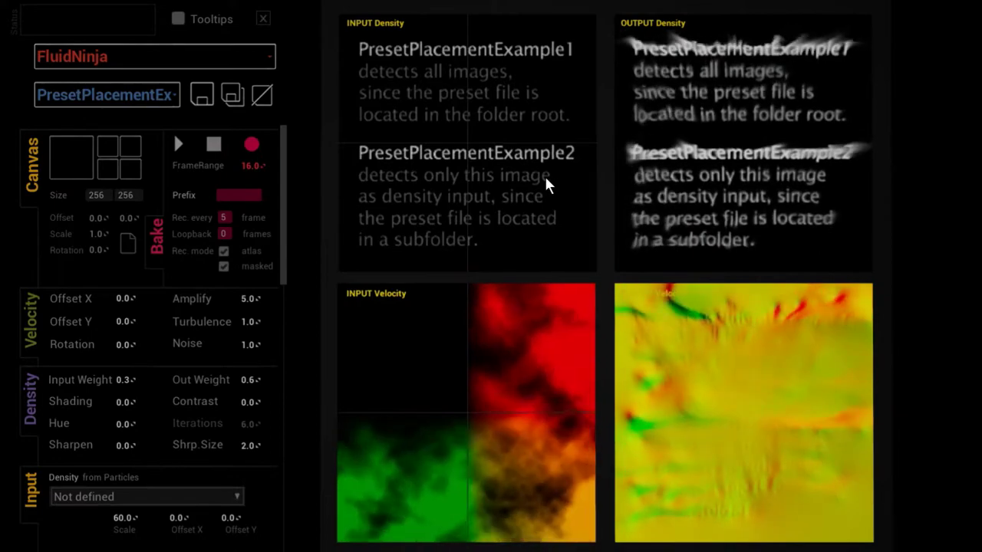
- Set the Density from Bitmap input to T_Crumple
scroll(285, 221, down, 1)
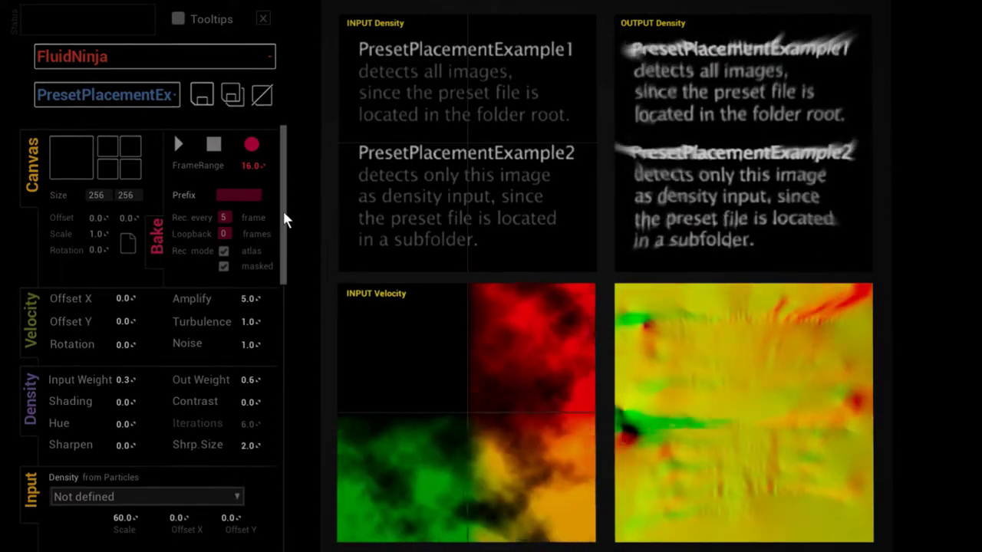
drag(284, 220, 289, 311)
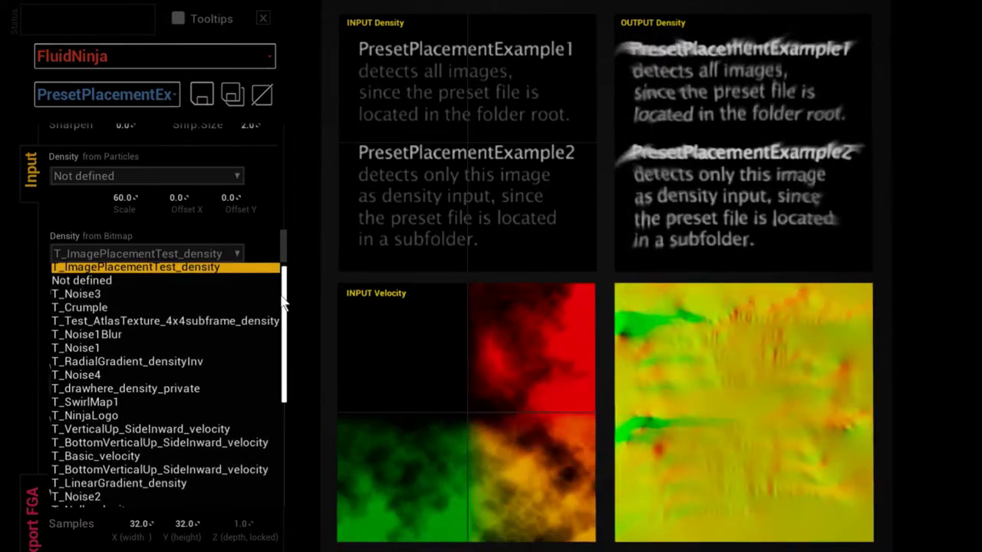
click(117, 306)
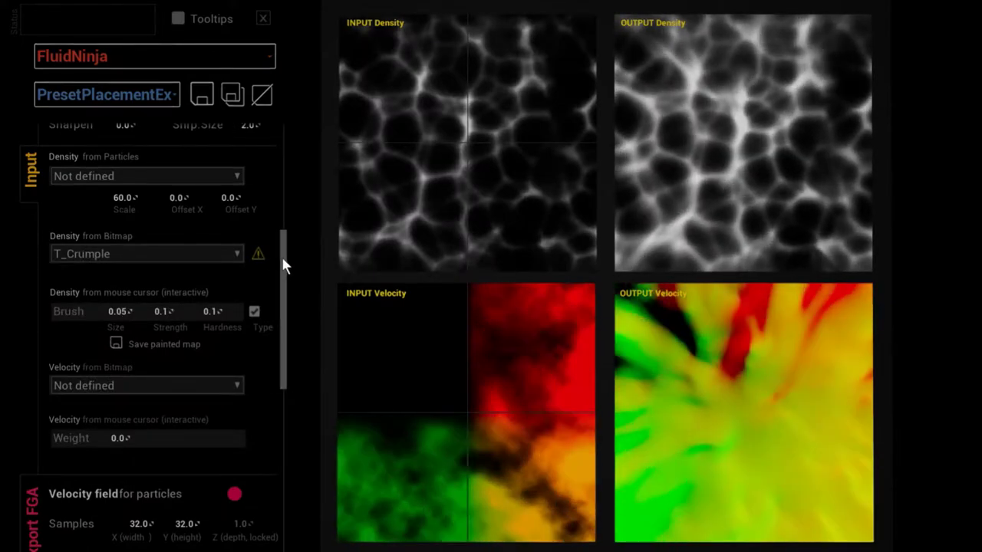
- Load the PresetPlacementExample2 preset in the FluidNinja module
drag(281, 256, 309, 250)
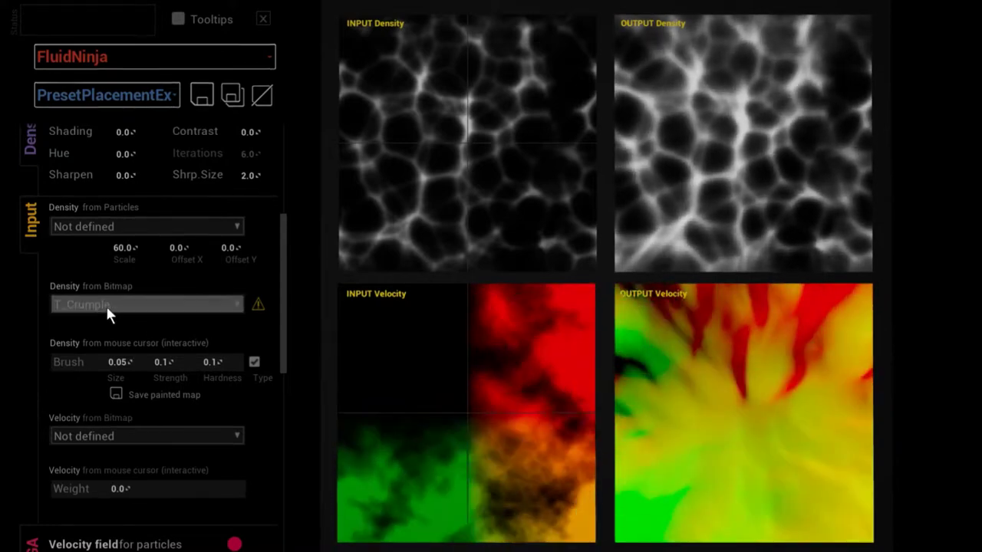
scroll(151, 278, up, 1)
scroll(151, 278, up, 2)
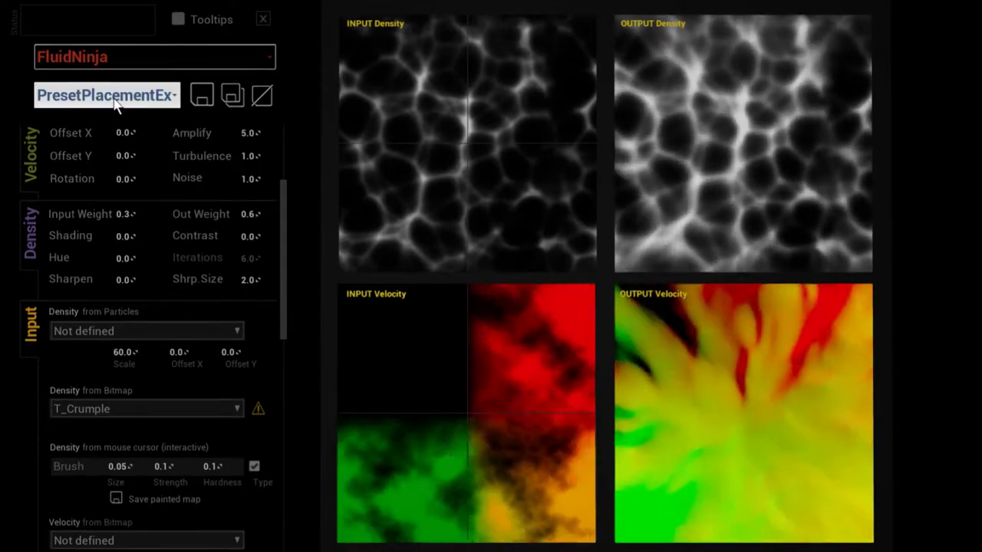
click(115, 96)
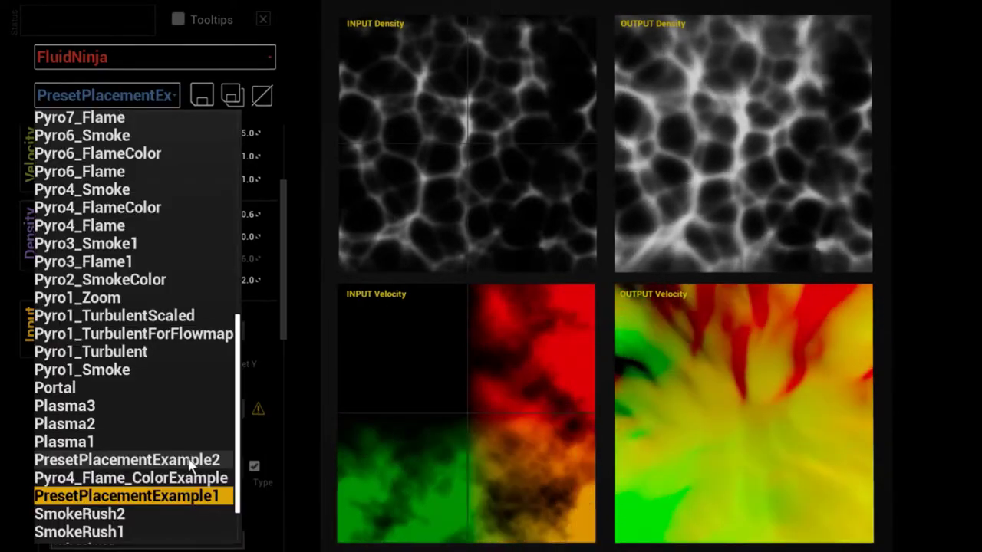
click(189, 460)
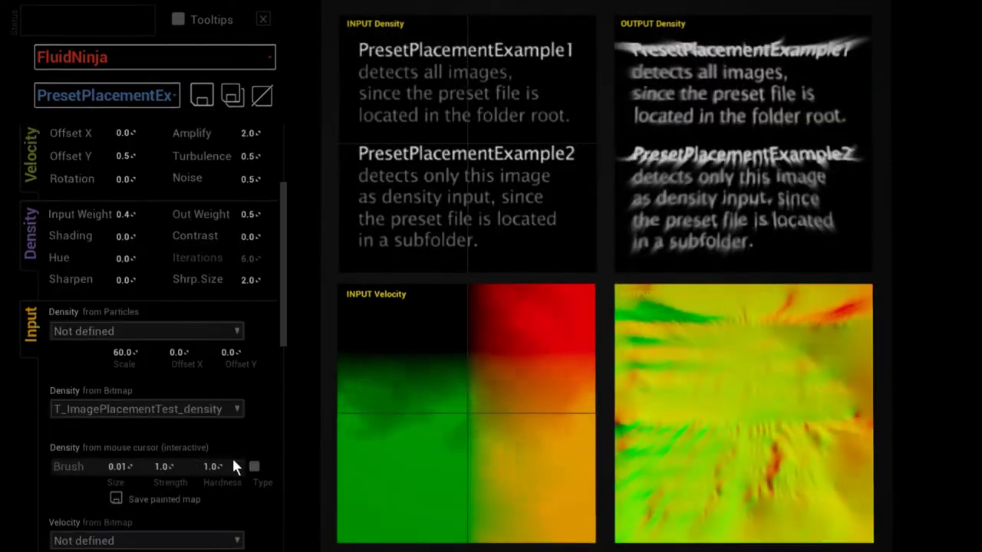
- Examine which images are available to PresetPlacementExample2 as Density from Bitmap input
drag(283, 328, 294, 355)
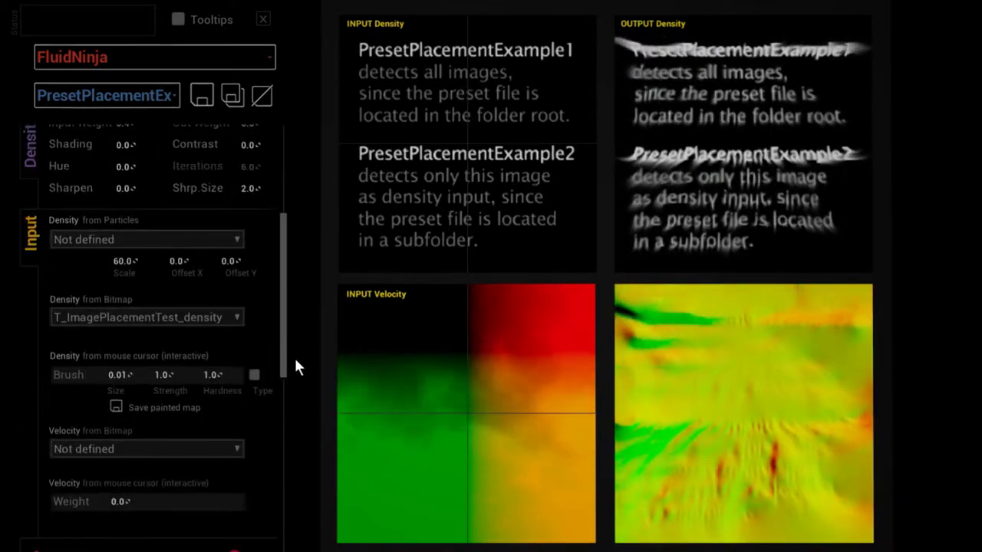
click(141, 317)
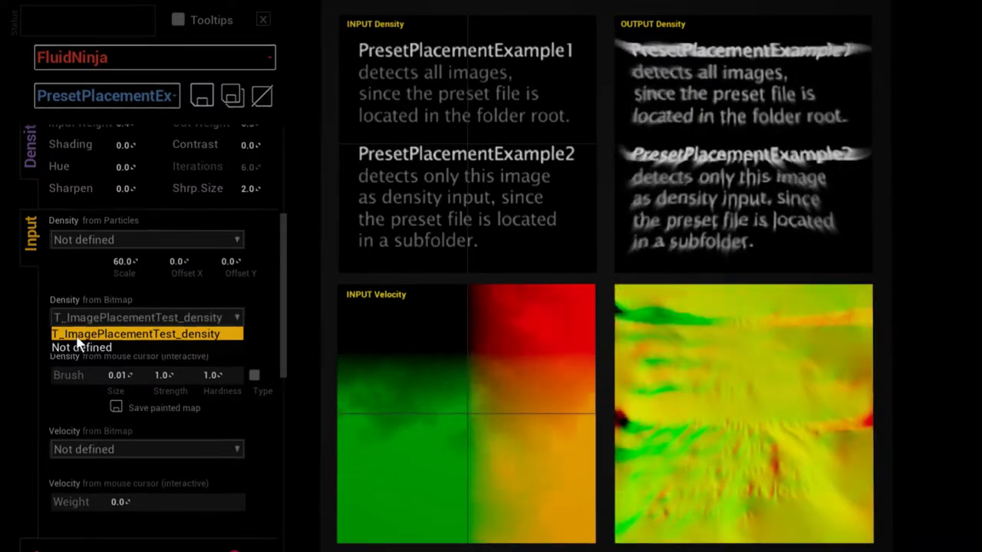
click(136, 319)
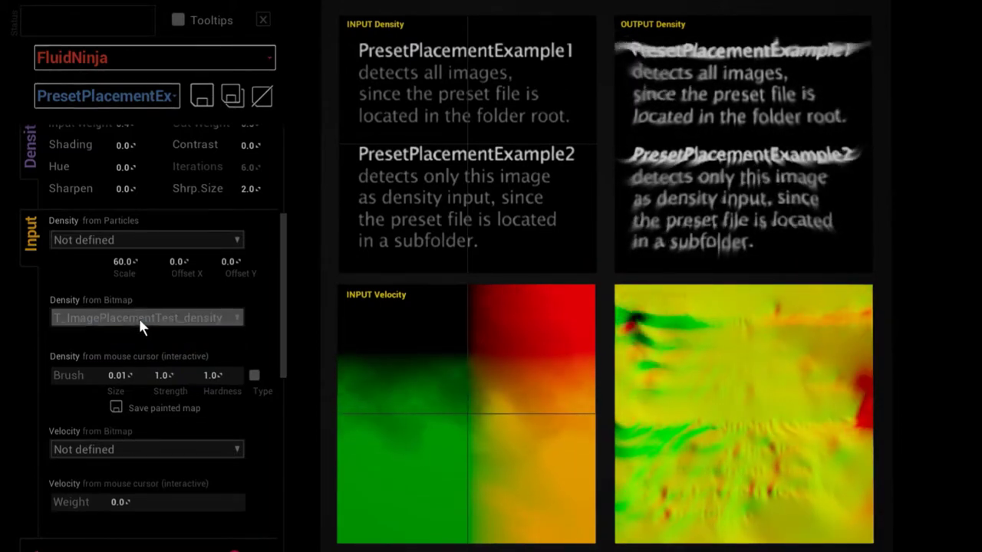
- End the fullscreen play session and select the DT_FluidNinja_PresetPlacement data table in the Input folder
click(263, 19)
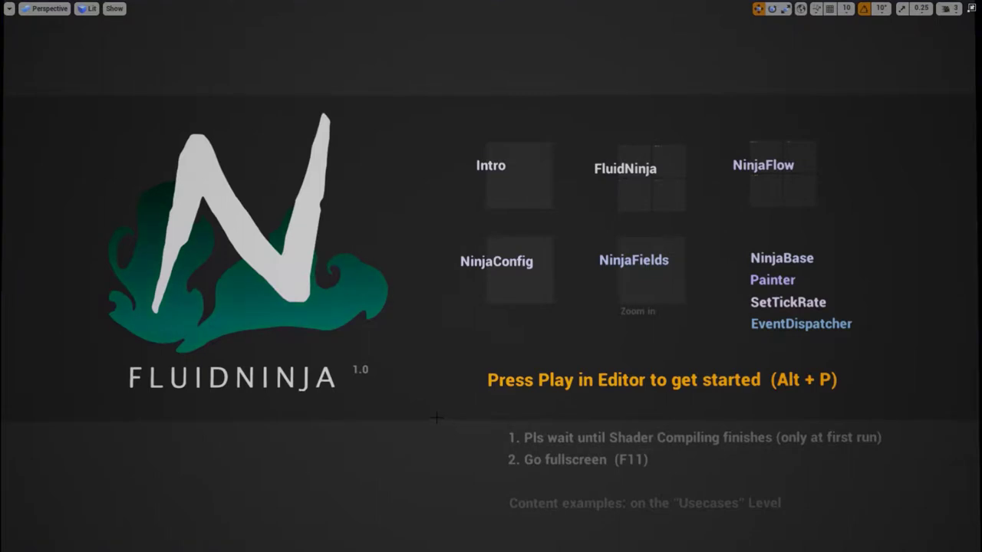
key(F11)
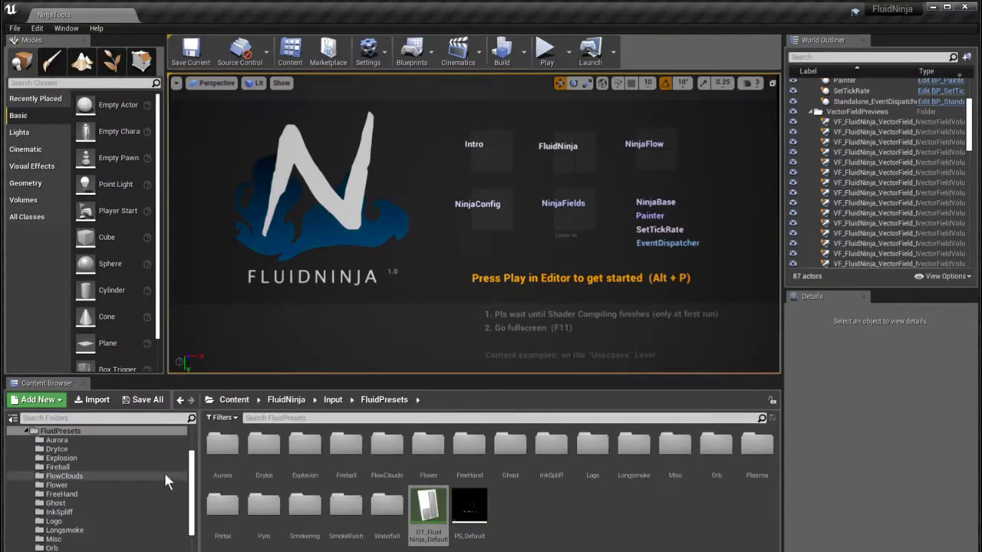
drag(192, 491, 195, 517)
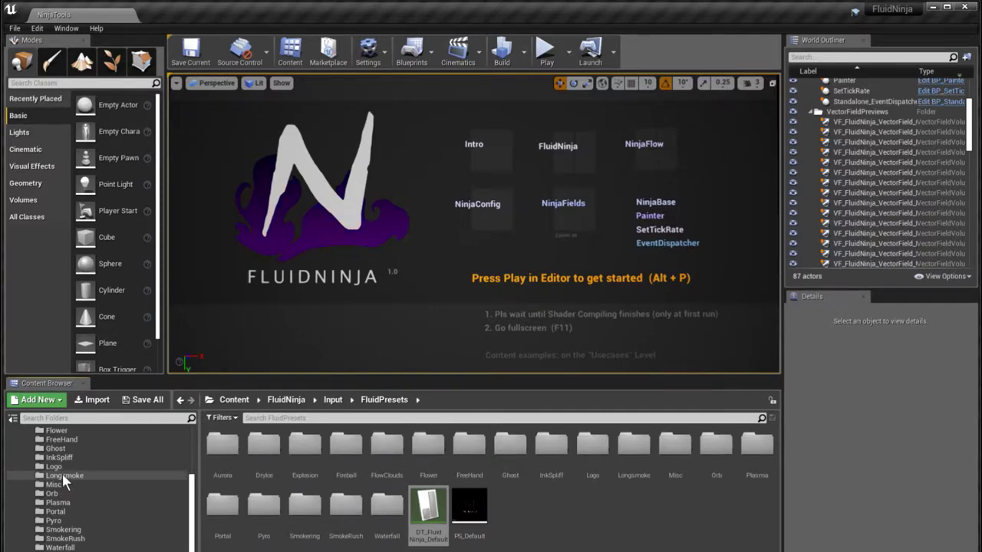
scroll(62, 474, up, 3)
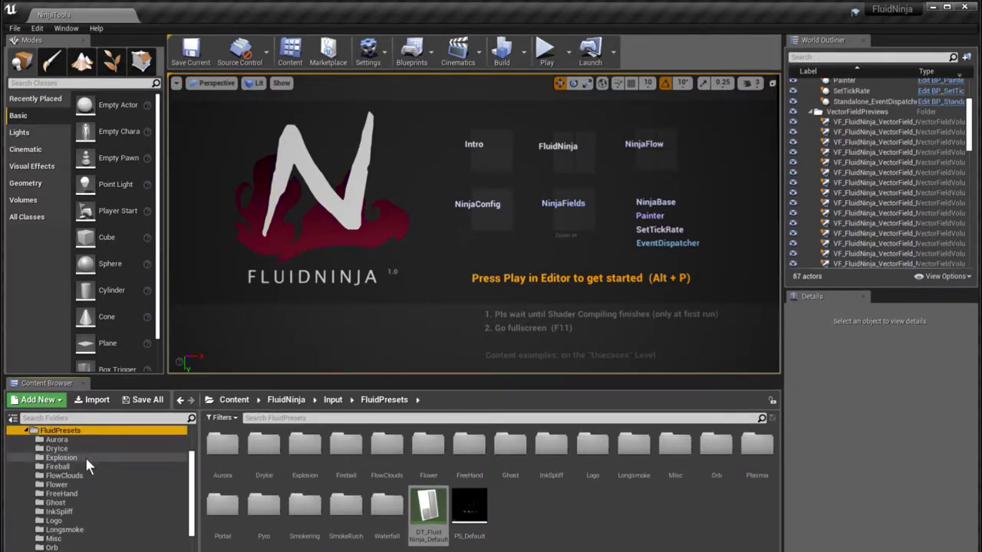
scroll(82, 456, up, 2)
click(81, 456)
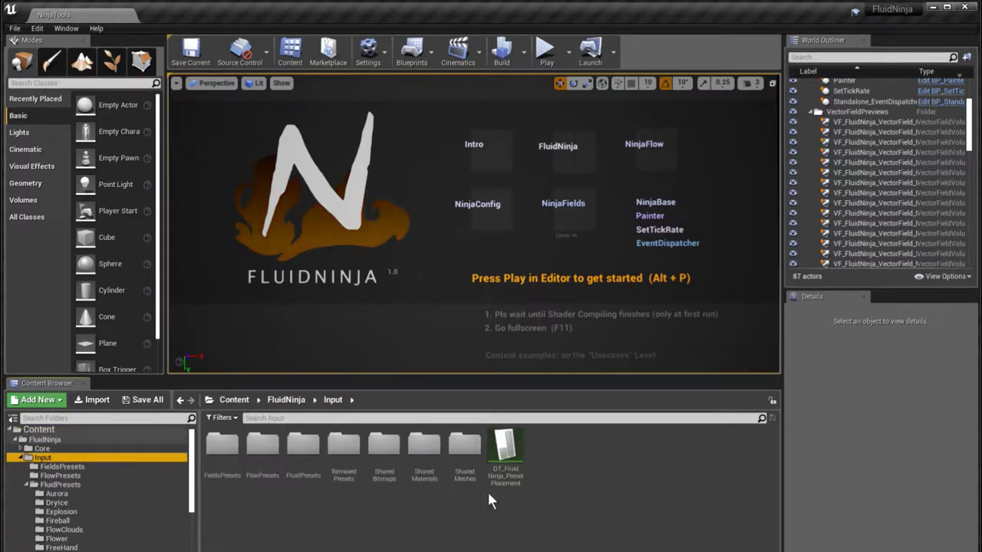
click(522, 483)
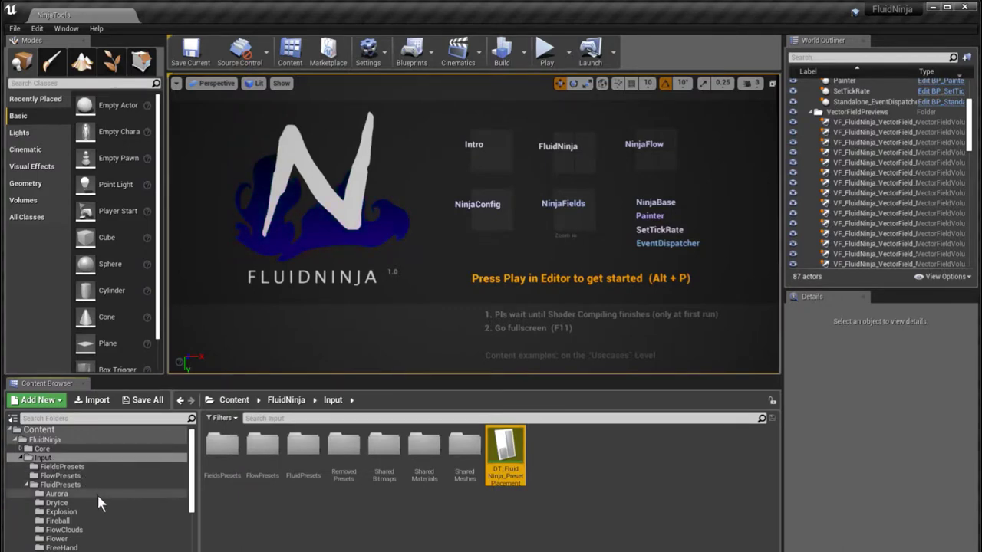
- Open the Misc folder inside FluidPresets and select its DT_FluidNinja_PresetPlacement data table
scroll(75, 465, down, 1)
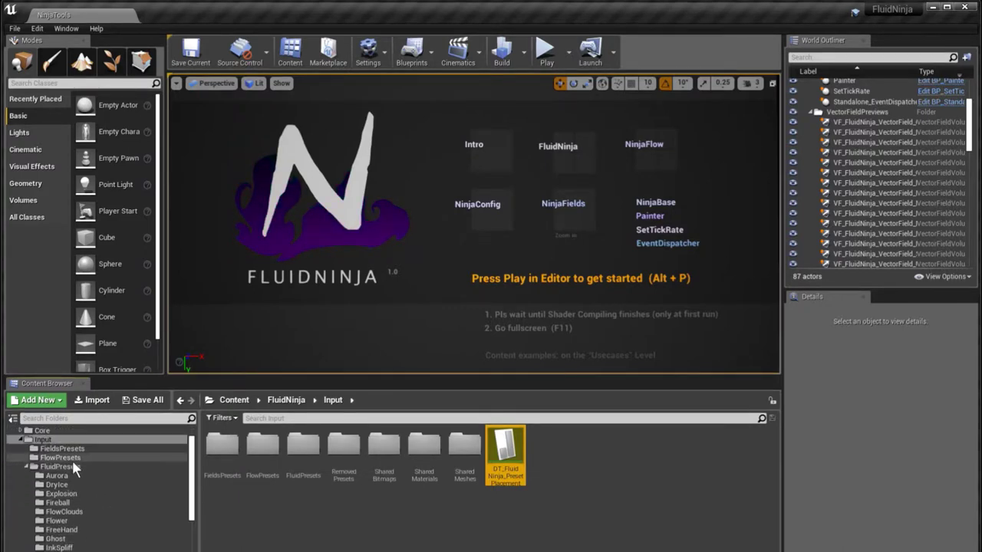
click(69, 465)
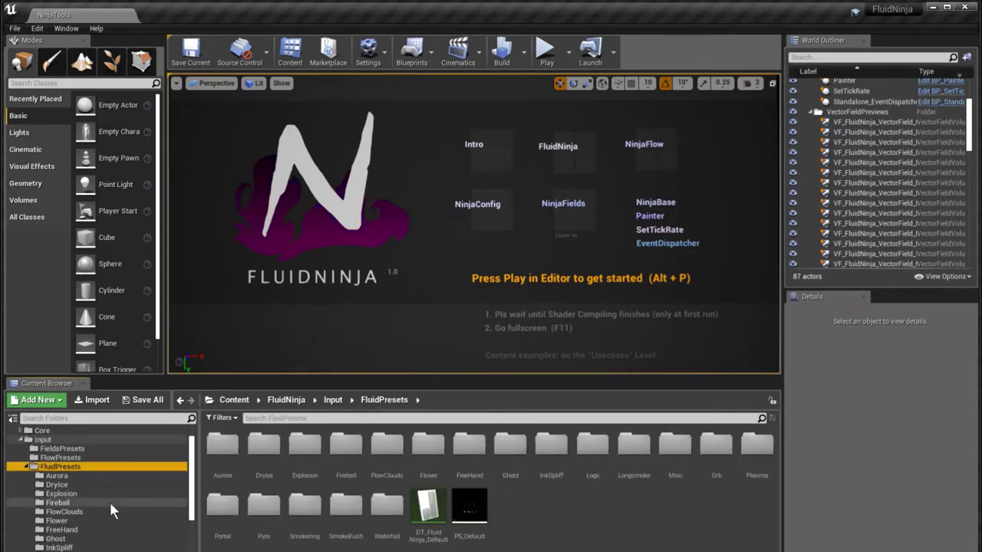
scroll(109, 499, down, 4)
click(68, 502)
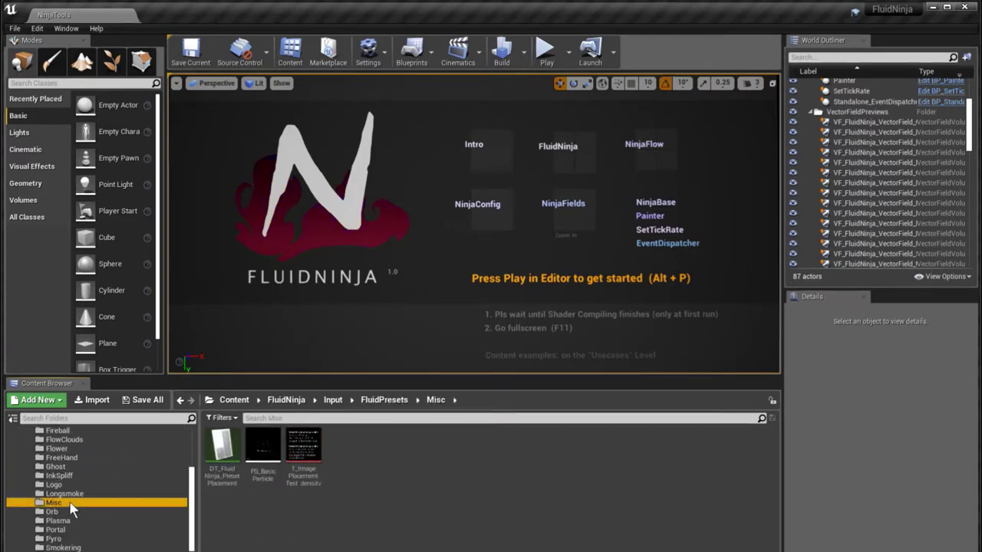
click(222, 452)
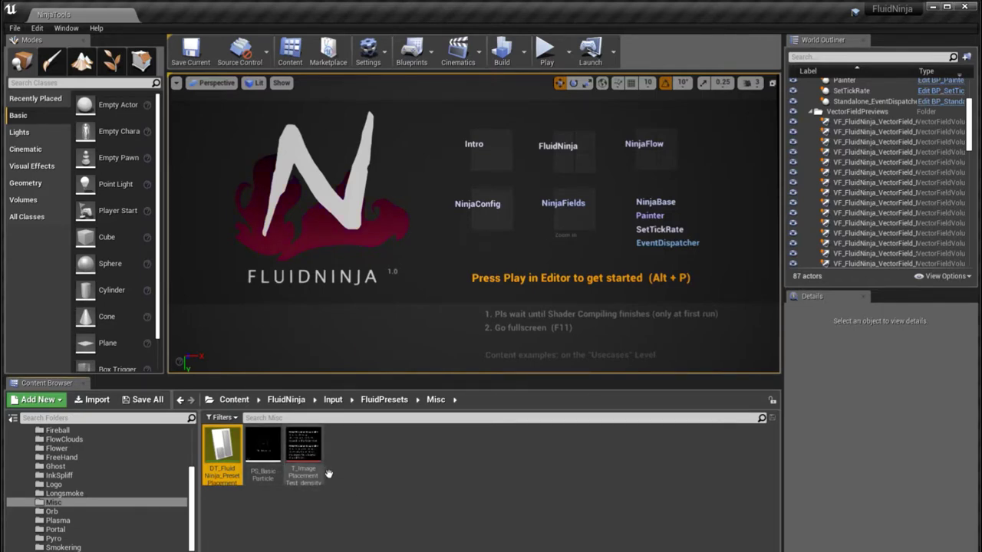
- Open the Input folder and examine its shared asset folders, RemovedPresets and the FluidPresets, FlowPresets and FieldsPresets subfolders
click(193, 491)
drag(193, 491, 195, 446)
click(76, 461)
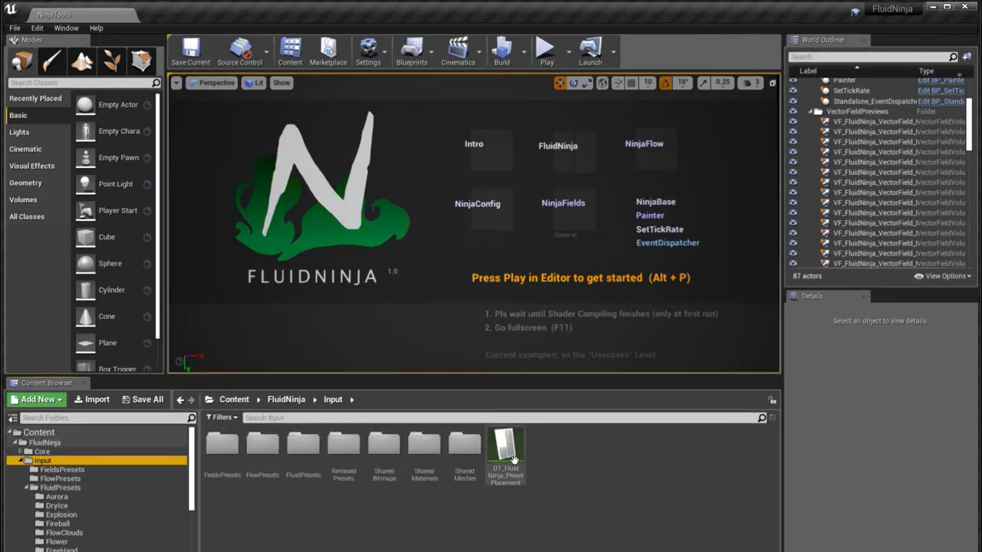
click(465, 457)
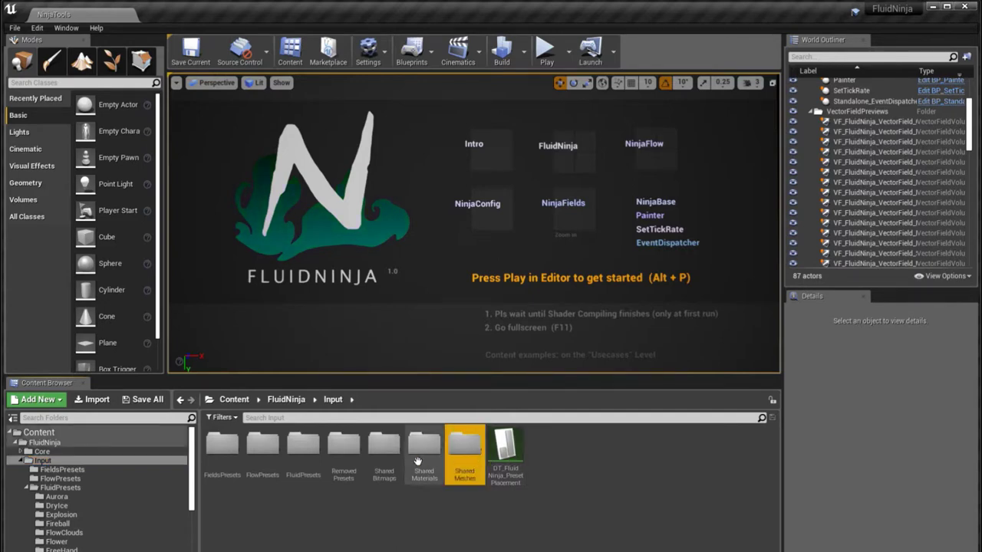
click(381, 464)
click(345, 462)
click(298, 468)
click(278, 466)
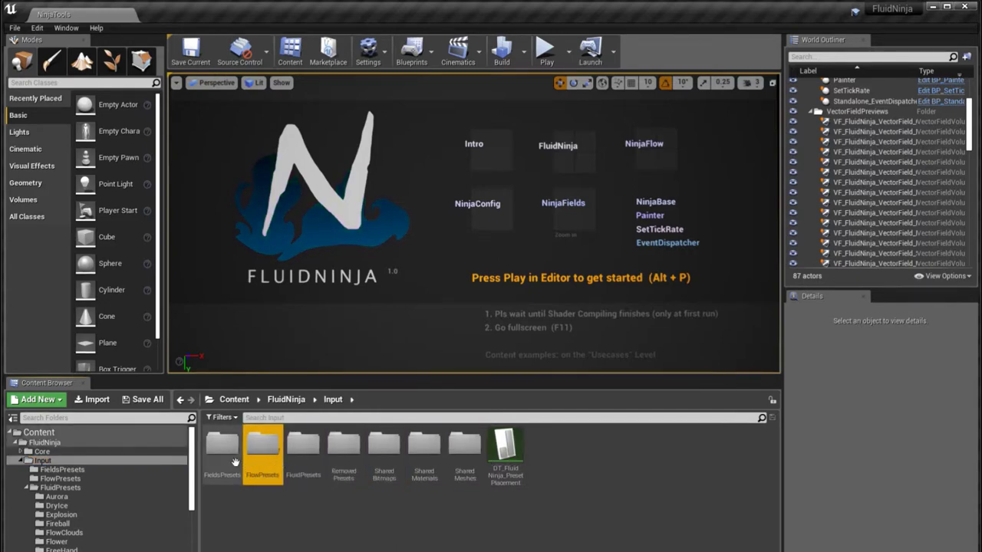
click(235, 462)
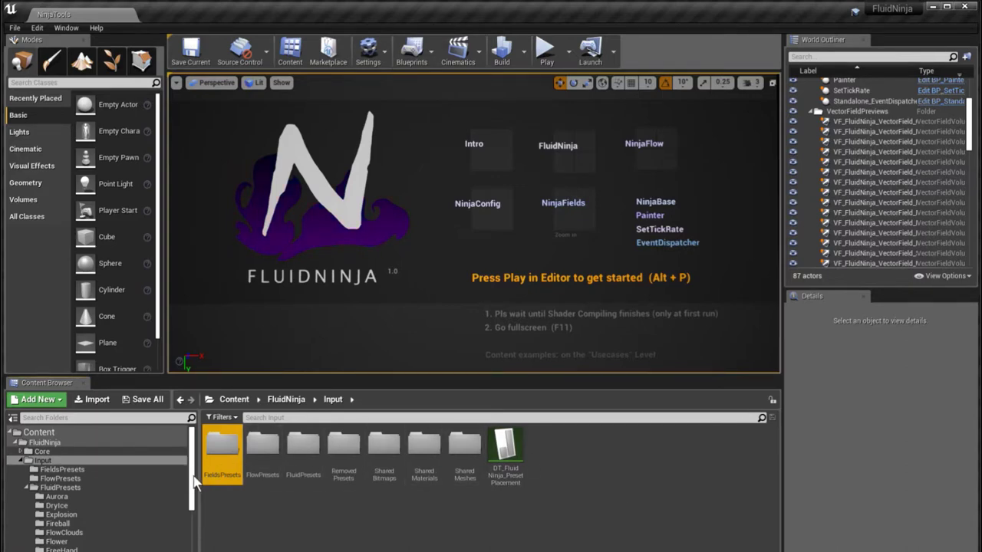
- Open the Ghost folder inside FluidPresets and select its PS_Ghost particle system
drag(194, 482, 207, 508)
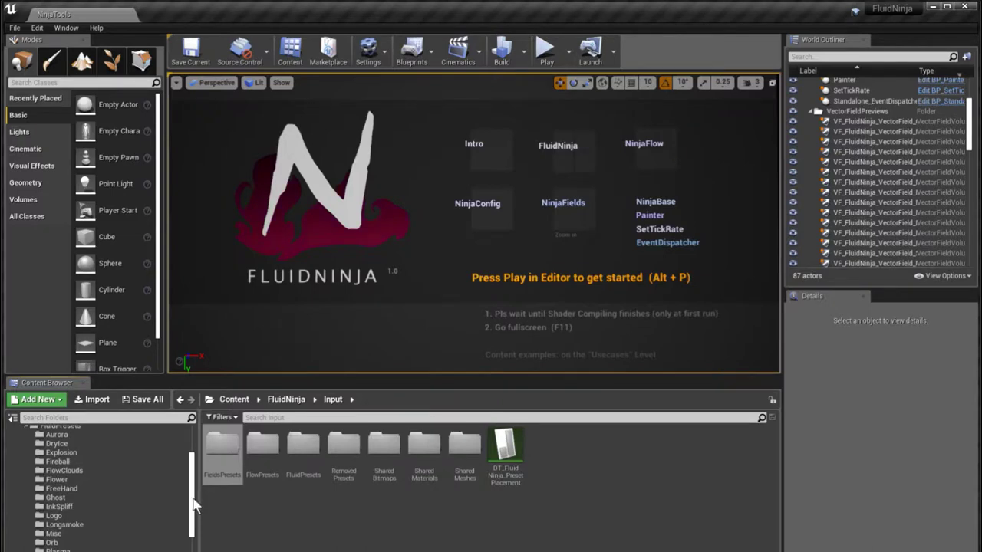
click(67, 497)
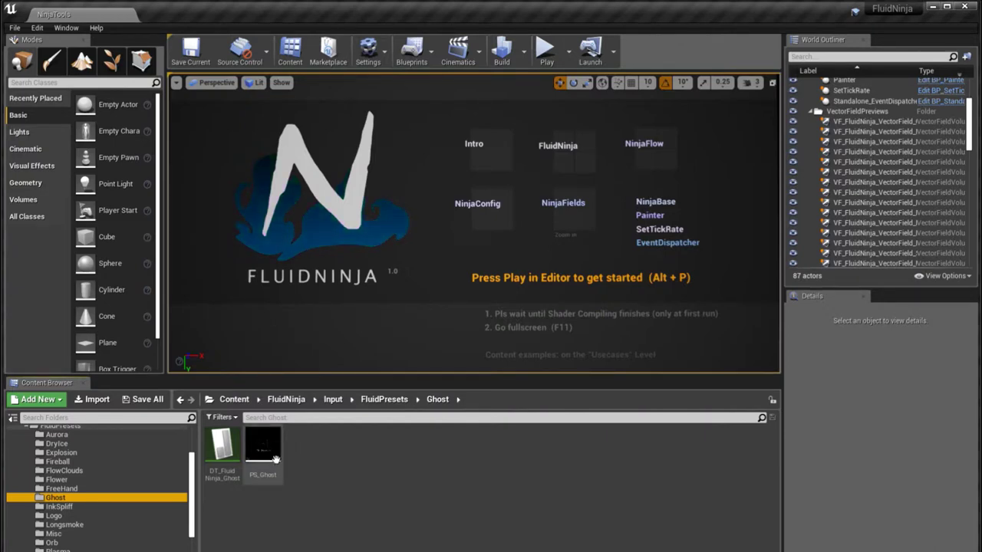
click(276, 461)
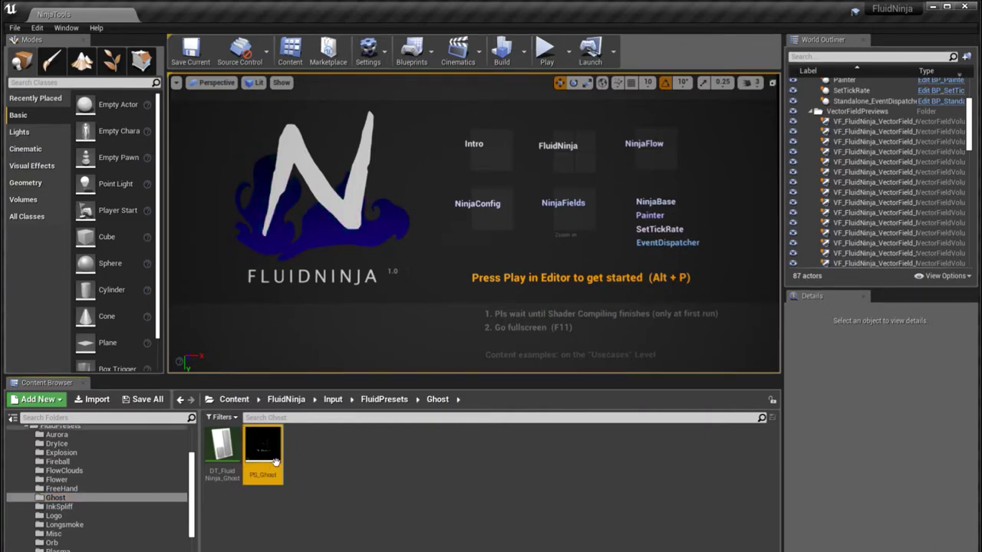
- Open the FreeHand folder inside FluidPresets and select its T_SwirlMap1 texture
click(77, 488)
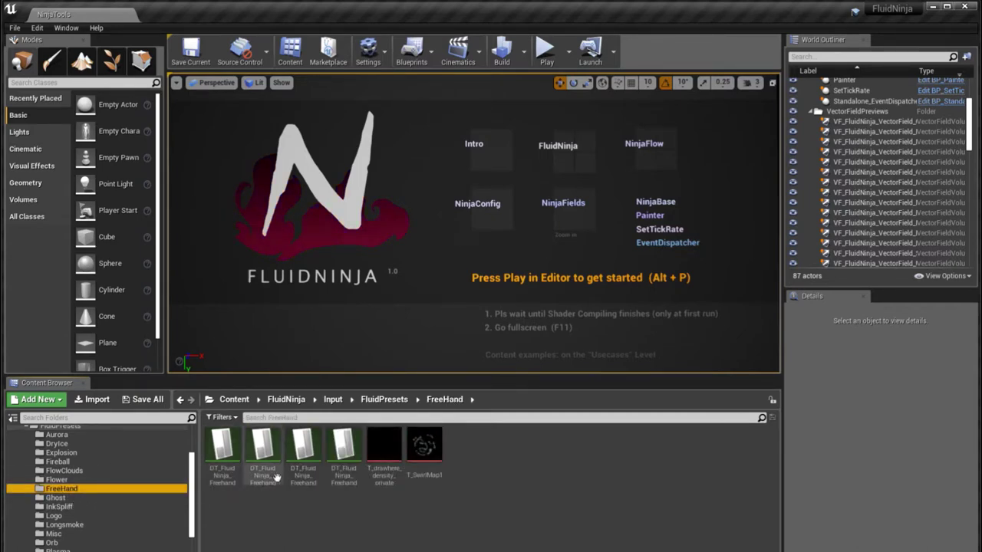
click(437, 461)
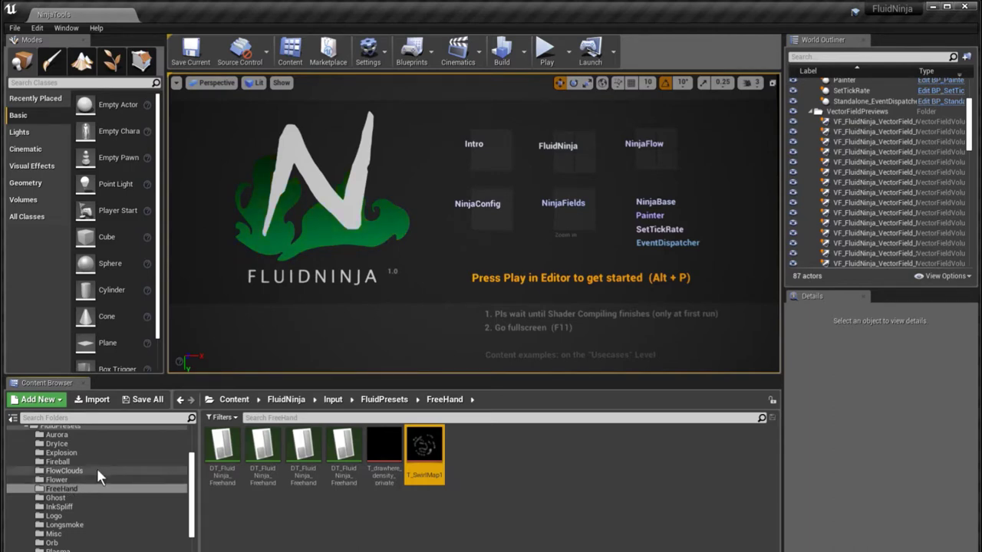
click(177, 489)
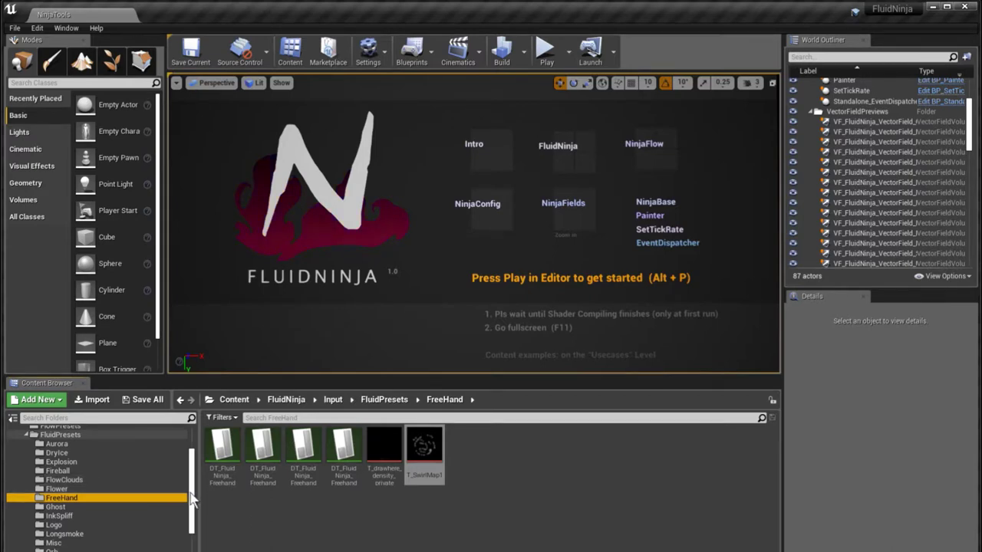
drag(192, 499, 196, 476)
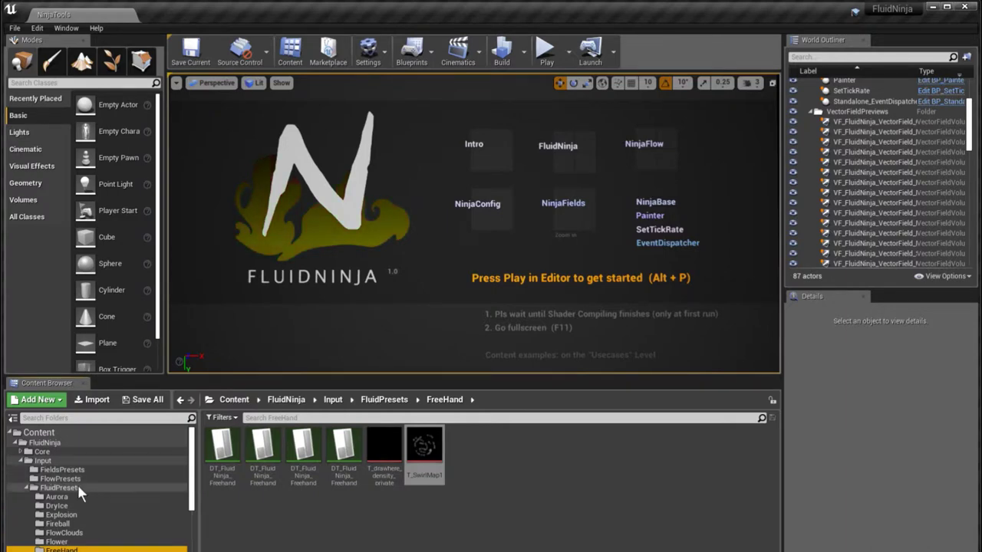
- Start a fullscreen play session and open the Intro page that explains preset naming and preset placement
click(424, 352)
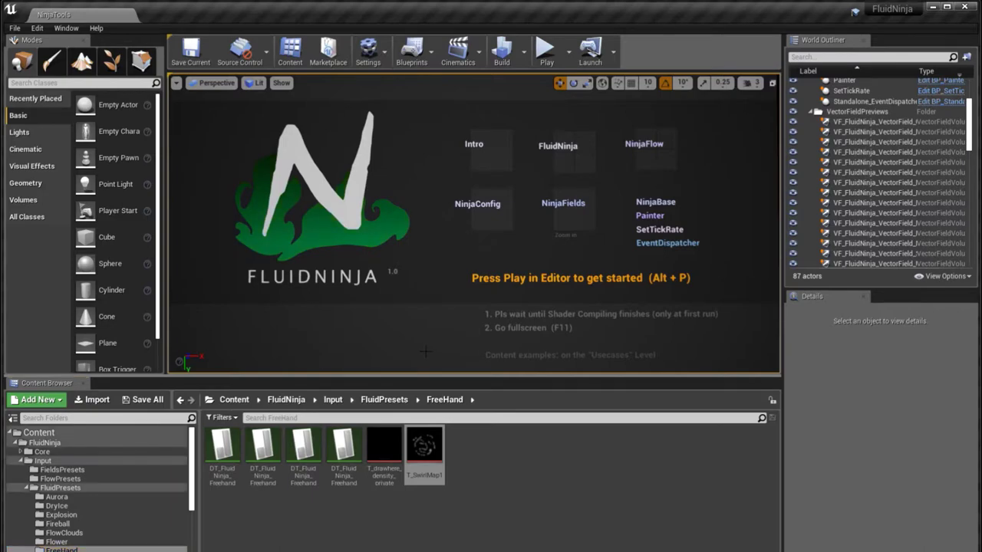
key(F11)
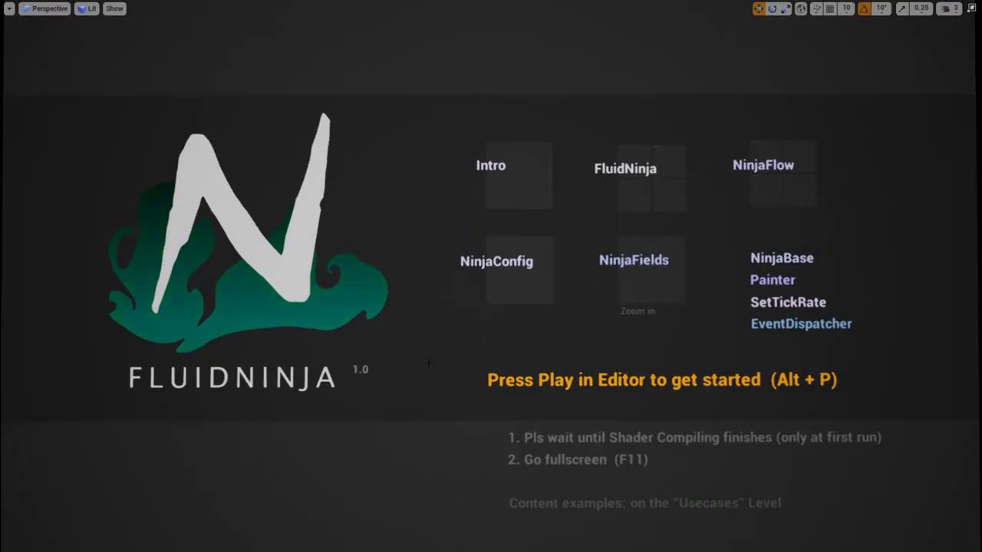
key(alt+p)
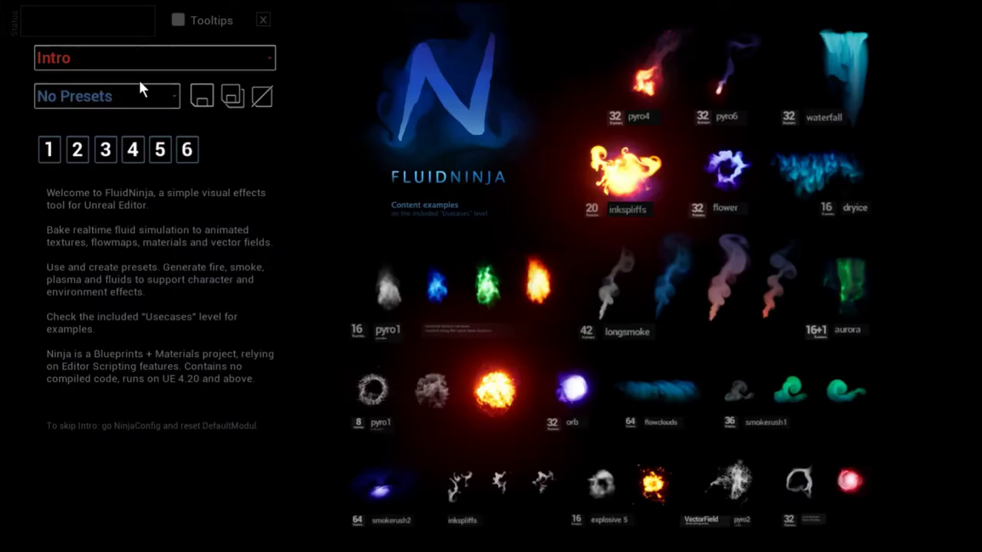
click(109, 59)
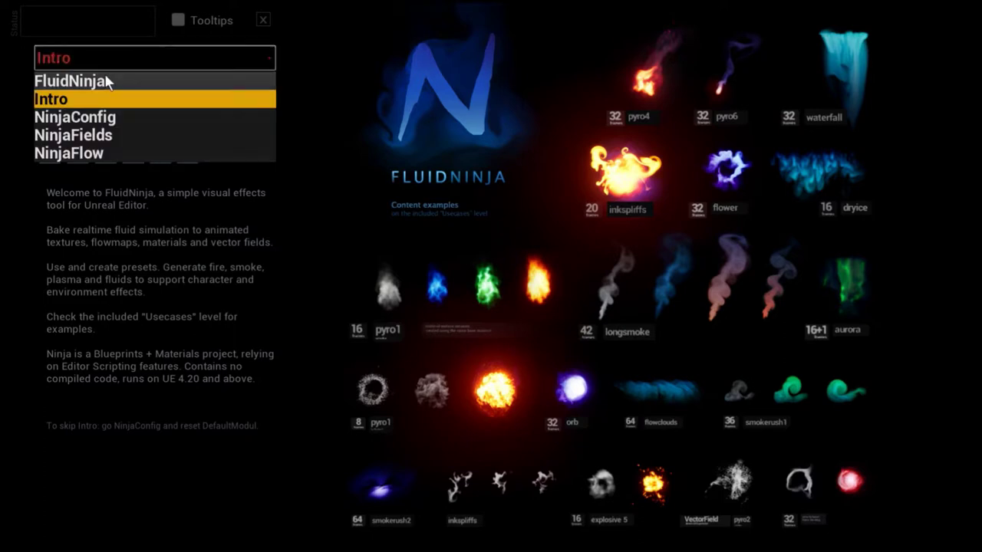
click(105, 116)
click(113, 146)
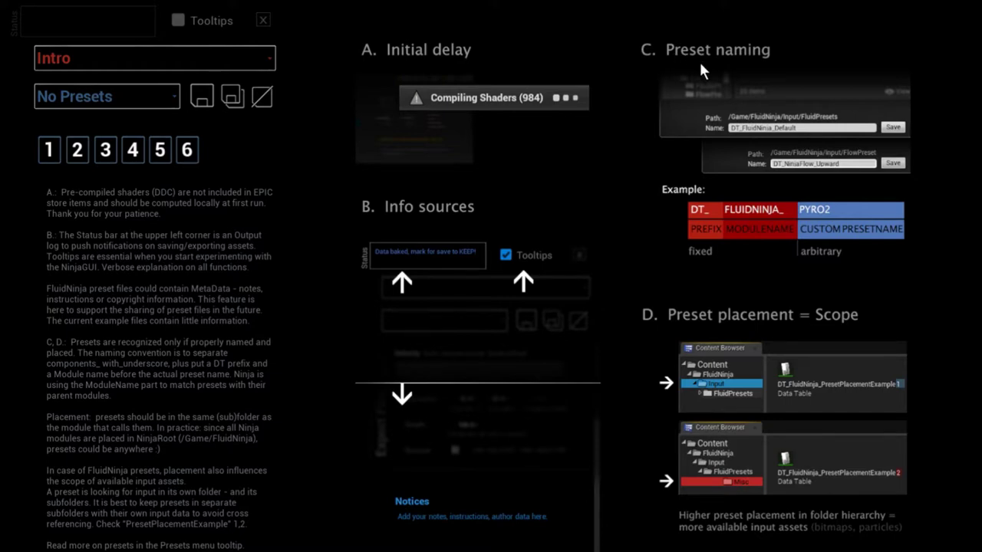
- Switch to the FluidNinja module and set the FlowerColor preset's velocity Offset X to 0.67 and Amplify to 49.22
click(136, 67)
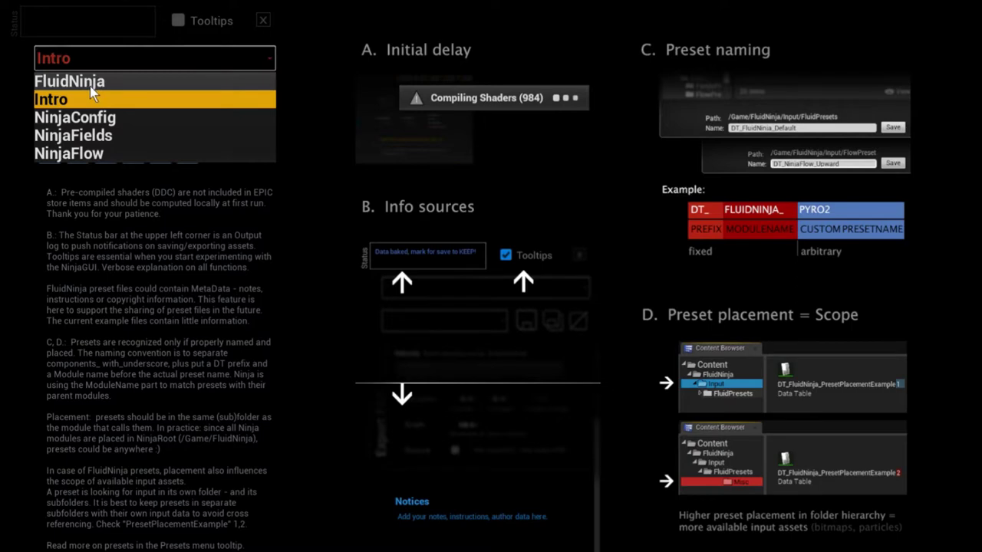
click(90, 83)
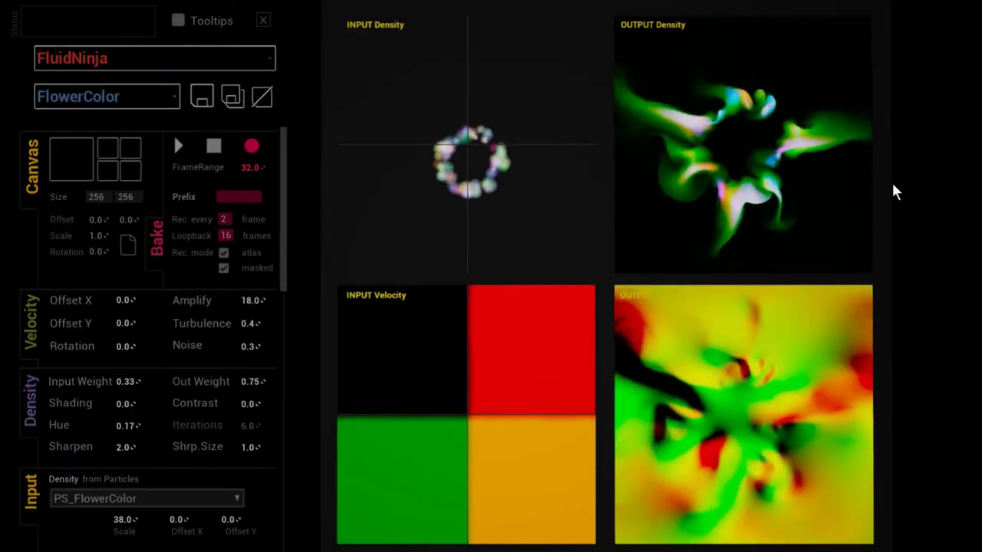
drag(125, 300, 146, 300)
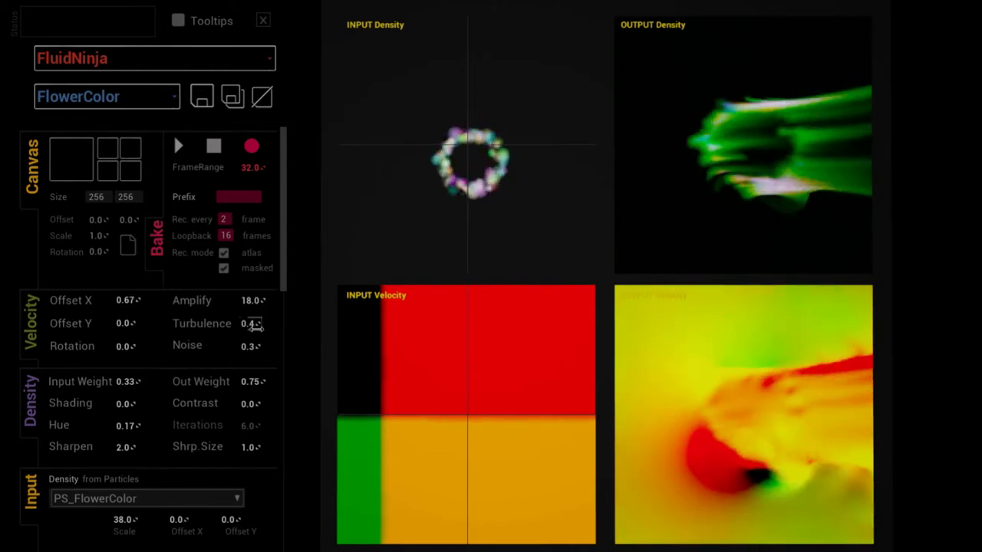
drag(253, 300, 395, 300)
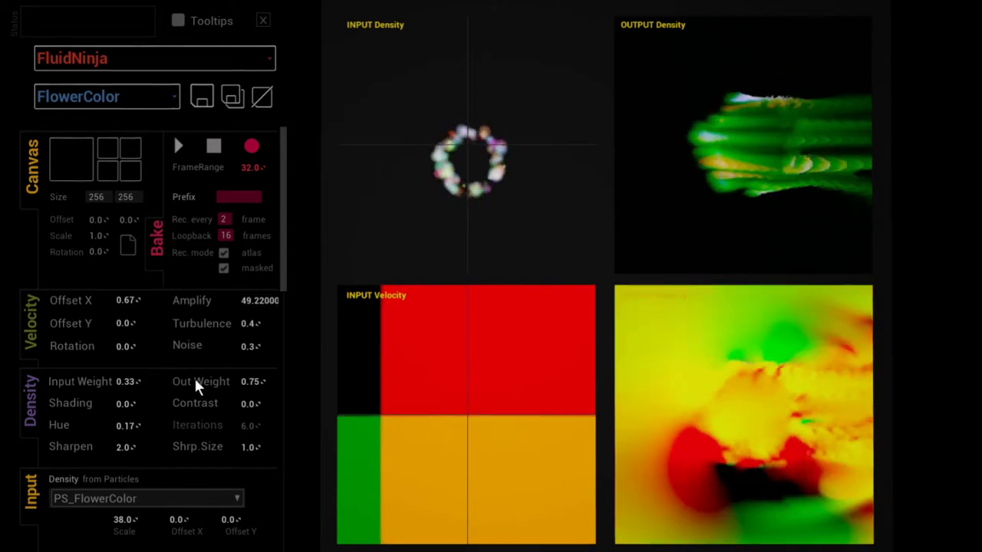
- Set the velocity Rotation to 0.4, Offset X to 0 and Amplify to 5
drag(127, 346, 185, 346)
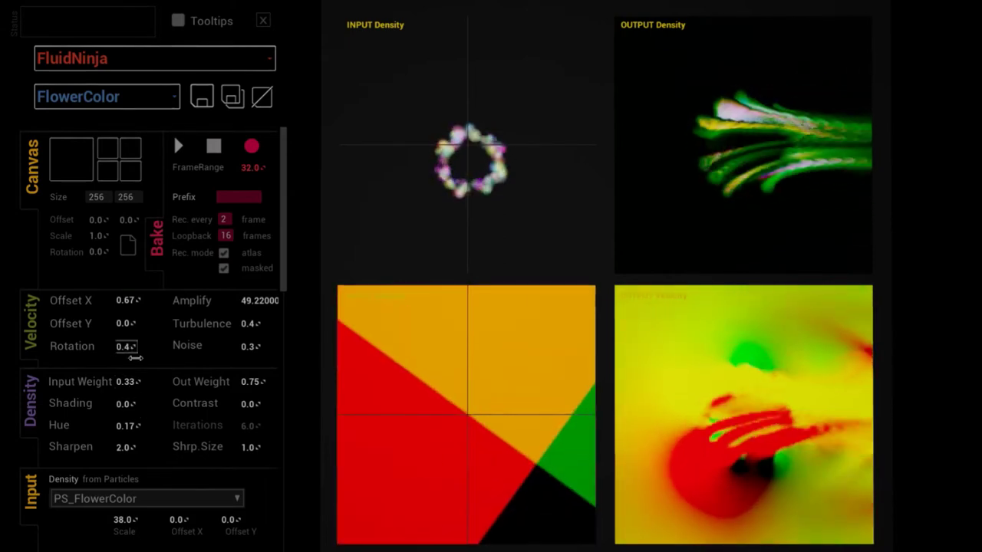
drag(137, 315, 92, 315)
click(259, 300)
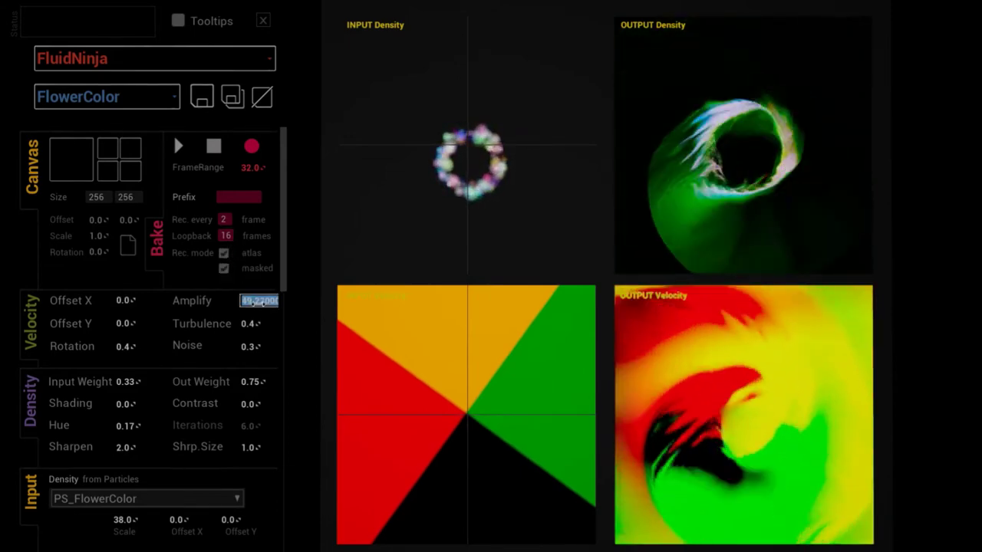
text(5)
key(Return)
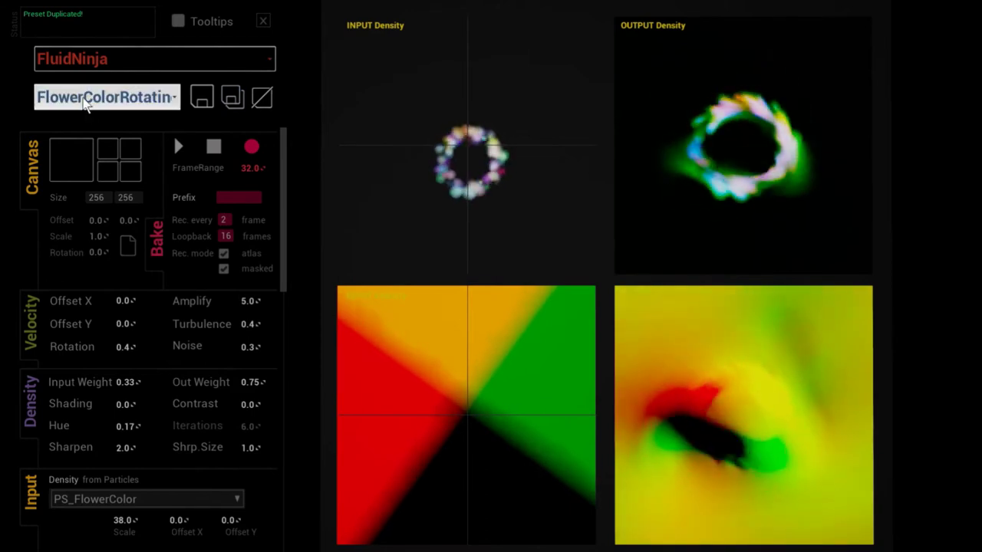
- Check the preset list for FlowerColorRotating and return to the Intro module's page on preset naming and placement
click(116, 106)
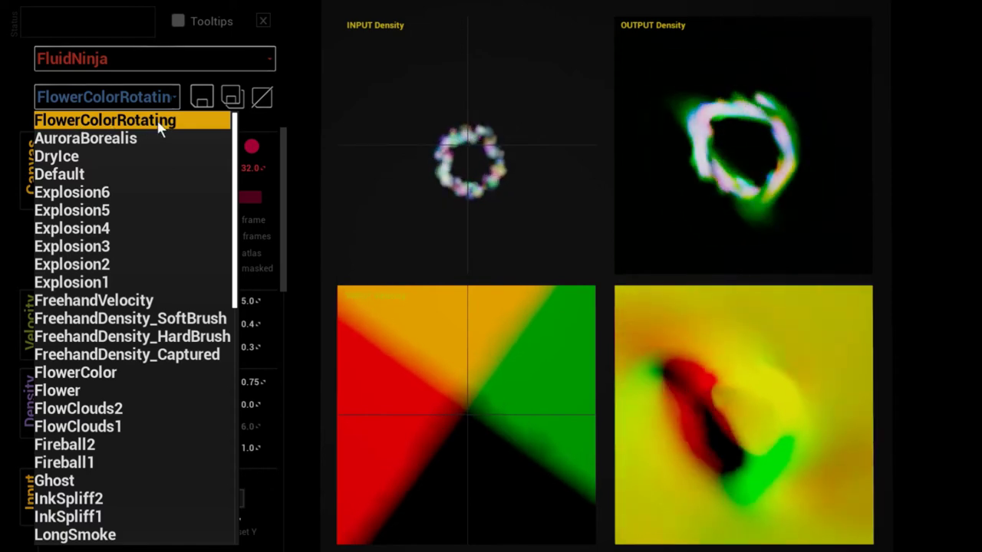
click(97, 63)
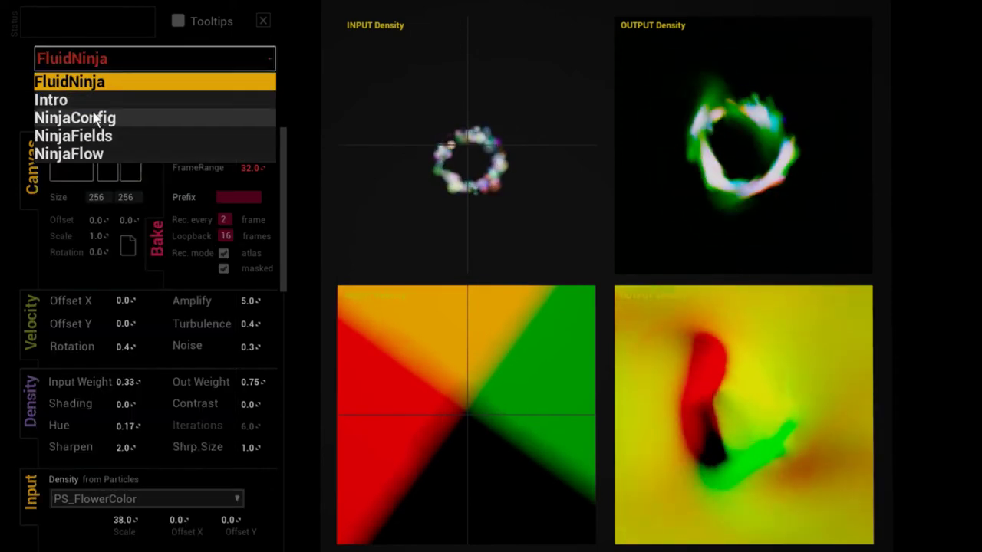
click(108, 99)
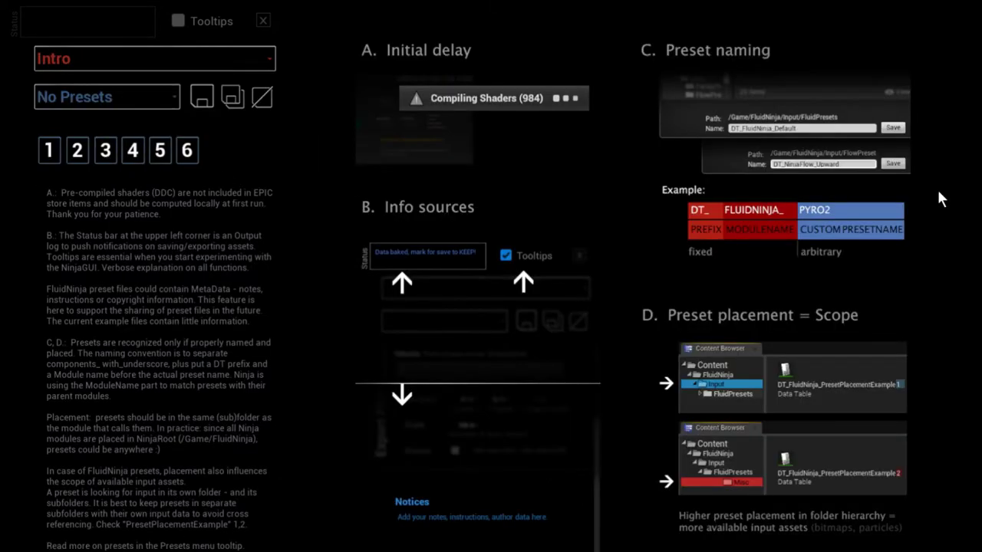